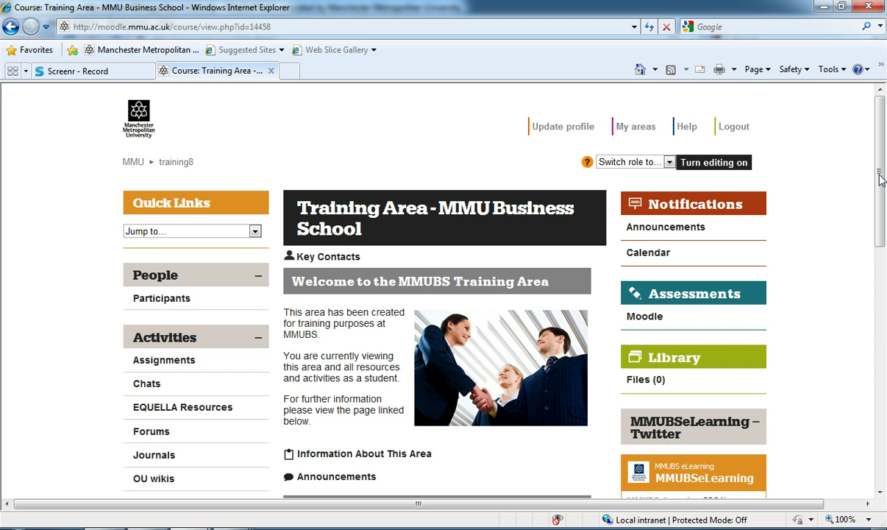
- View the MMUBS Demo Exam assignment page, then return to the training8 course page
drag(881, 179, 881, 241)
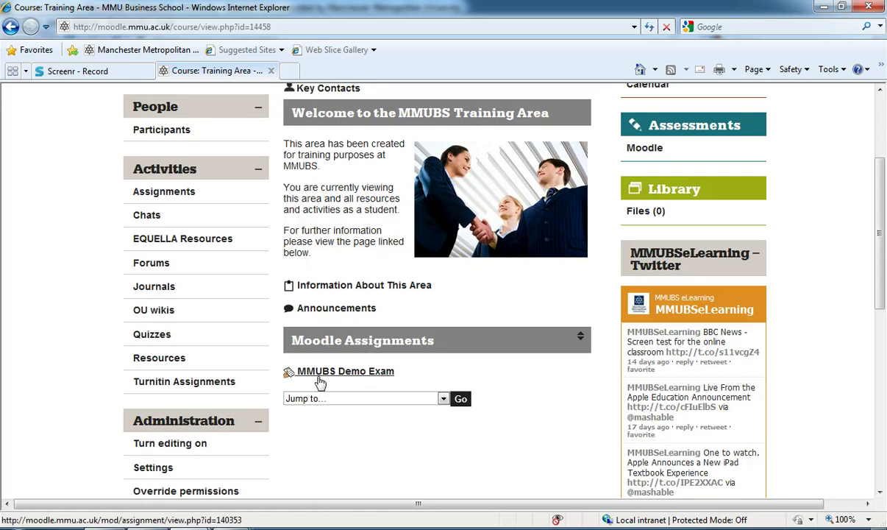
click(349, 375)
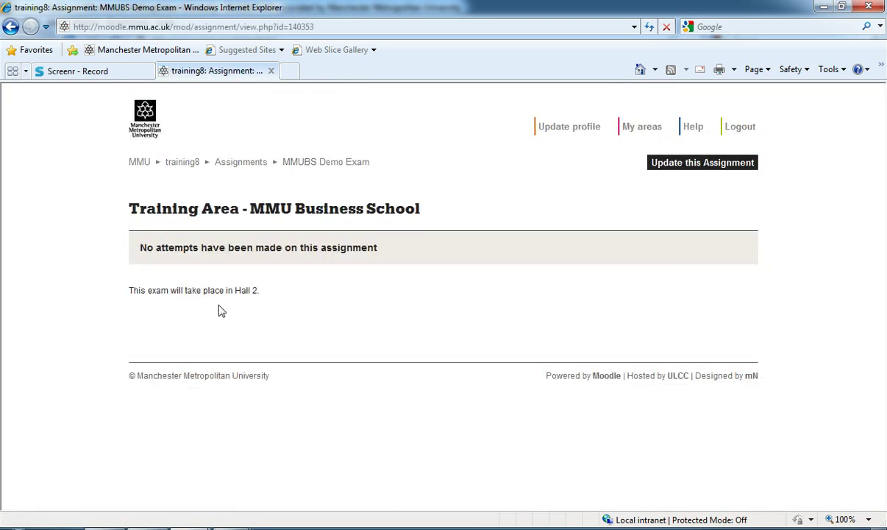
click(189, 167)
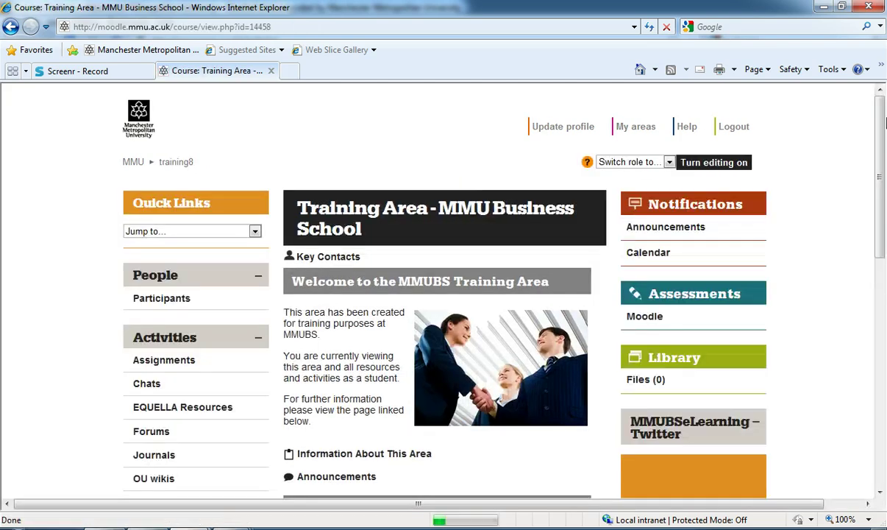
- Open the training8 course's grader report from Administration > Grades and scroll through it
drag(882, 129, 882, 243)
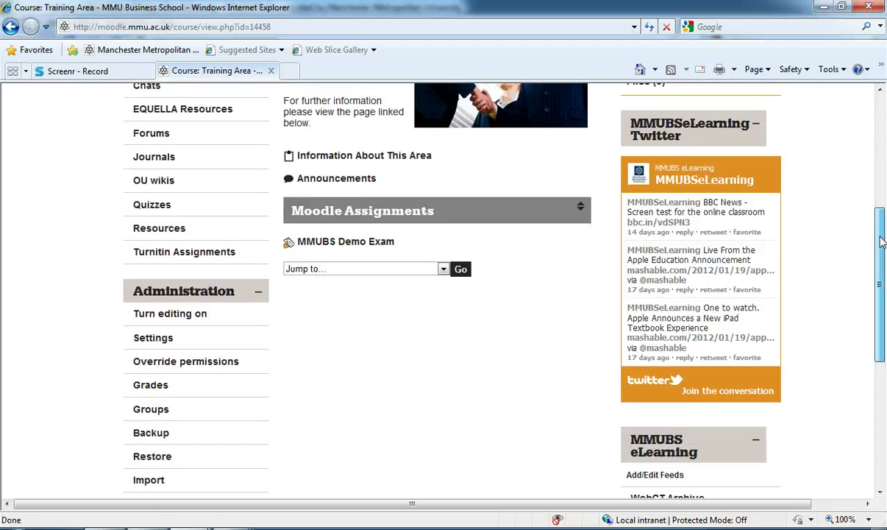
click(151, 386)
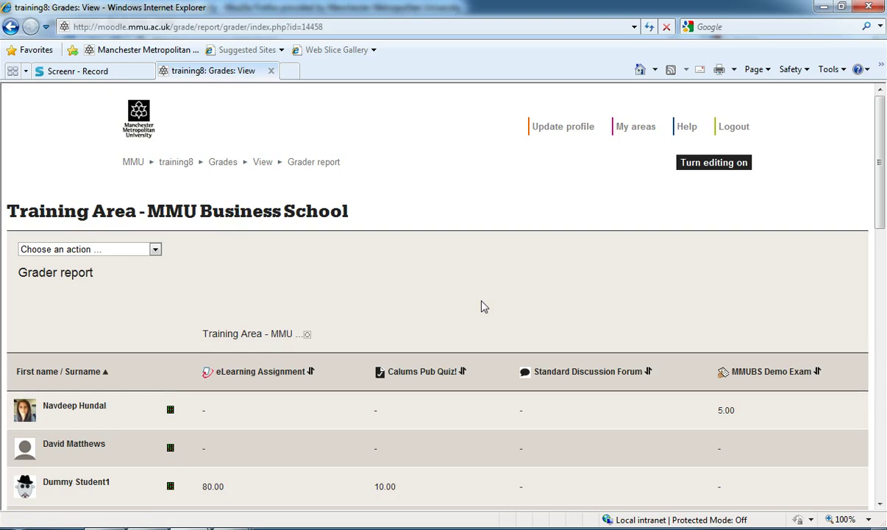
drag(880, 162, 869, 215)
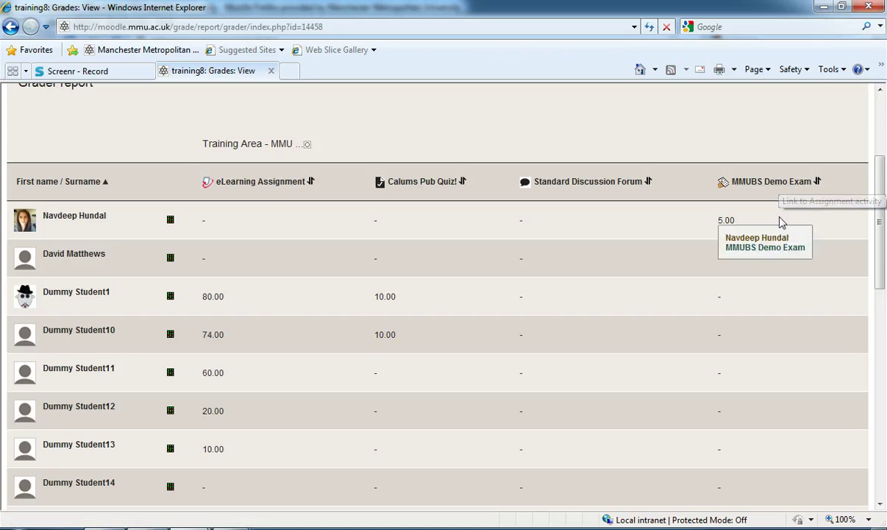
drag(885, 200, 873, 182)
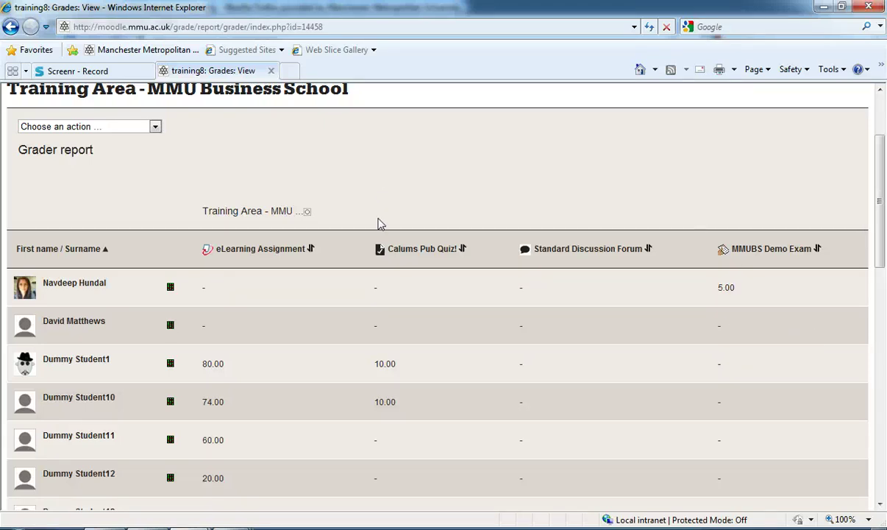
- Choose Export > Excel spreadsheet from the grade report's action list
click(155, 127)
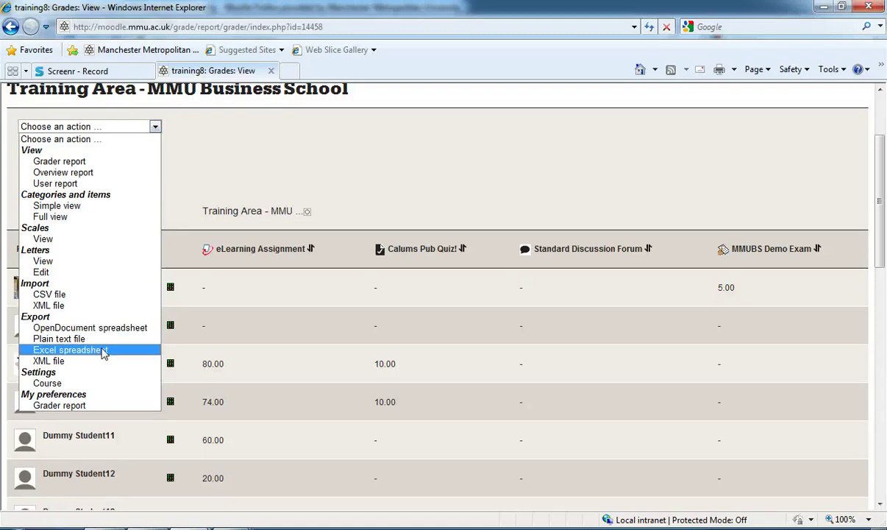
click(103, 350)
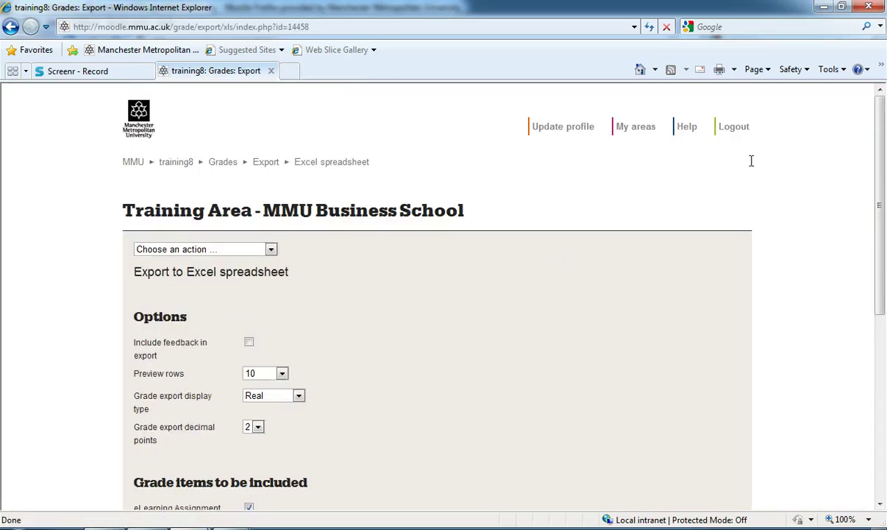
drag(880, 159, 881, 253)
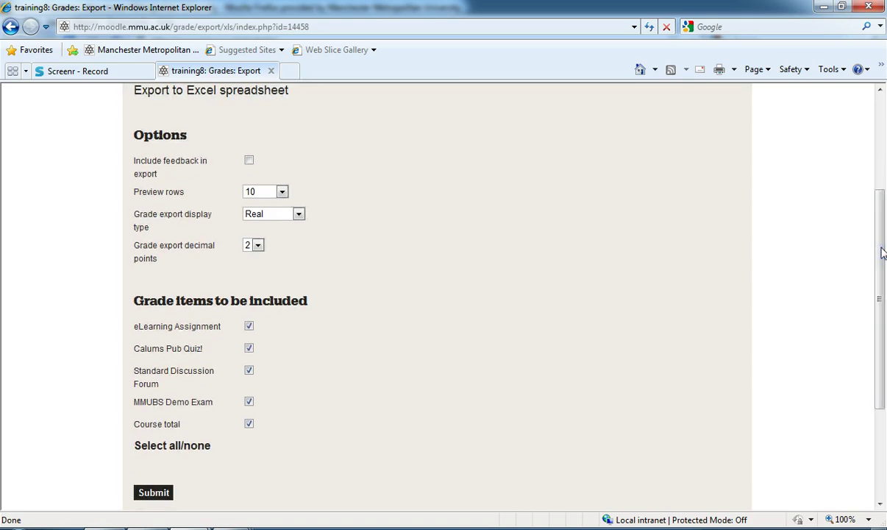
scroll(695, 218, up, 3)
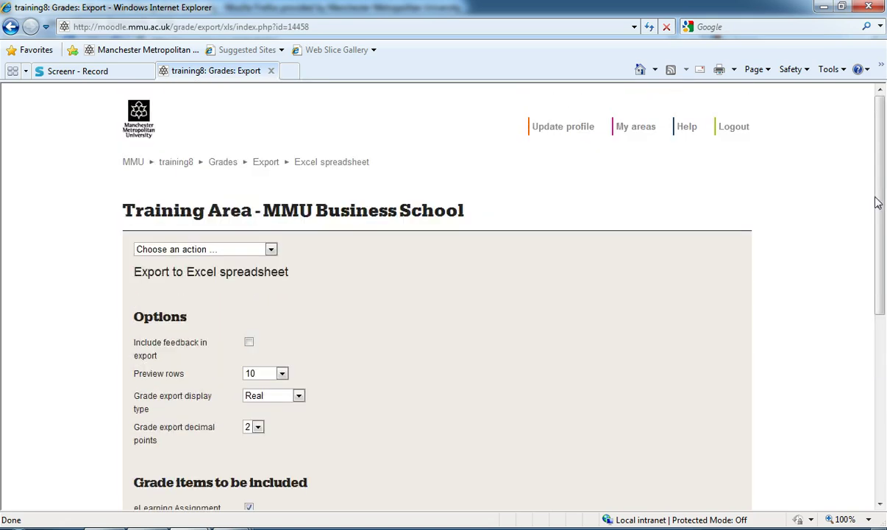
drag(878, 203, 881, 293)
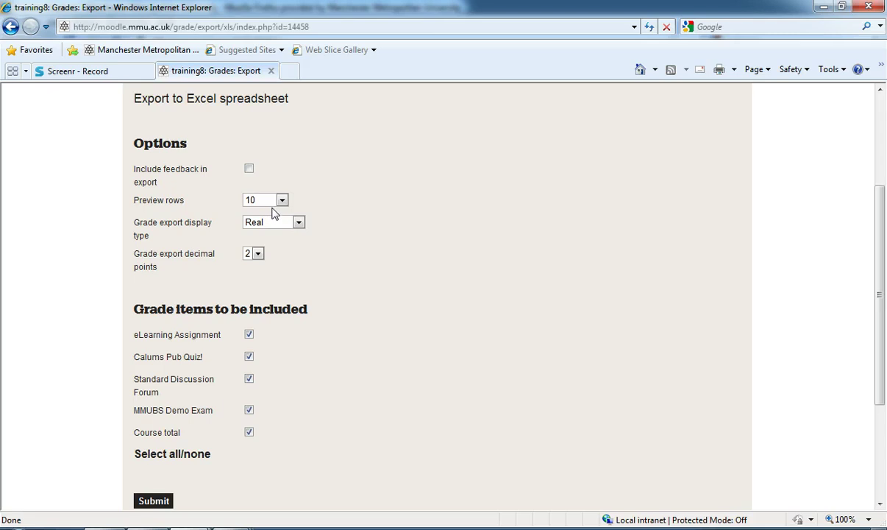
- Tick 'Include feedback in export', keeping display type Real and 2 decimal points
click(249, 169)
click(249, 170)
click(288, 223)
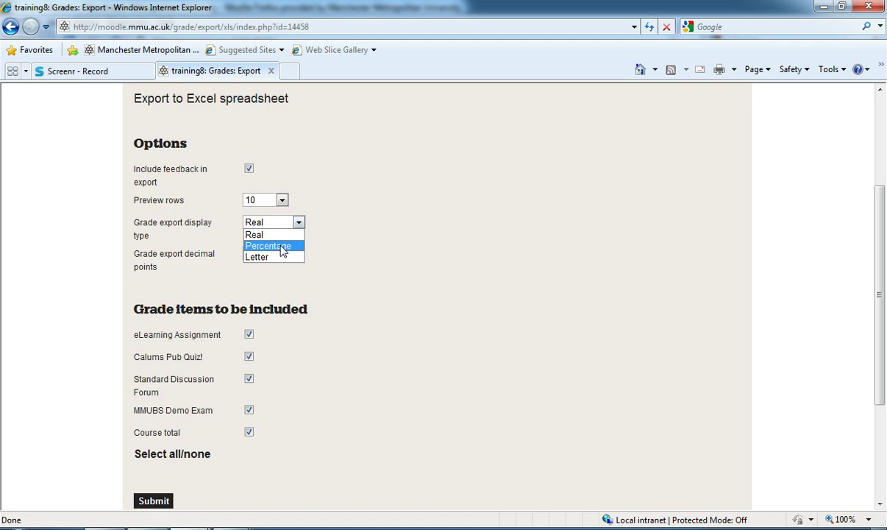
click(259, 234)
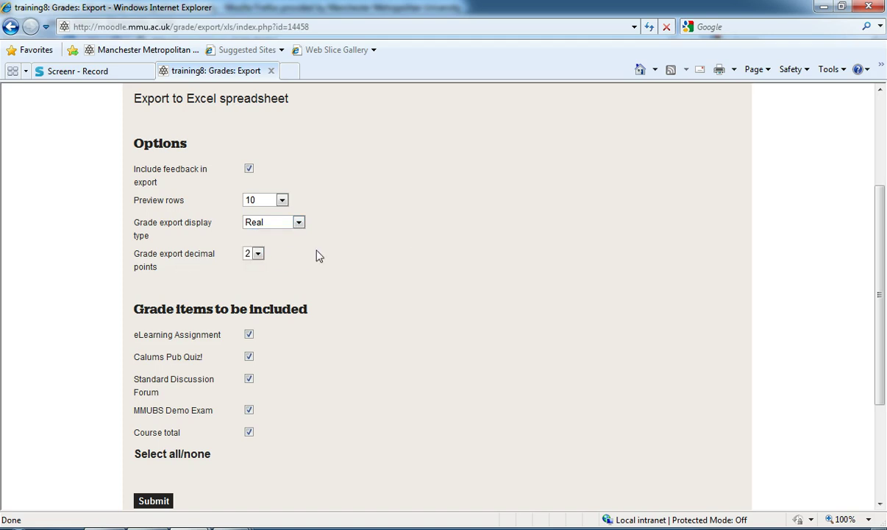
click(257, 253)
click(257, 253)
drag(883, 192, 883, 227)
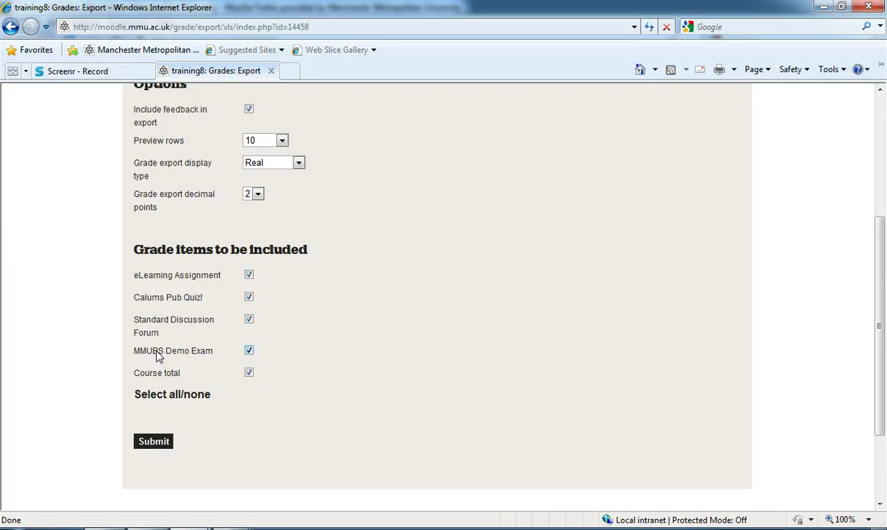
- Exclude Course total, Standard Discussion Forum, Calums Pub Quiz! and eLearning Assignment, then submit to preview
click(249, 371)
click(249, 321)
click(248, 297)
click(249, 275)
click(150, 444)
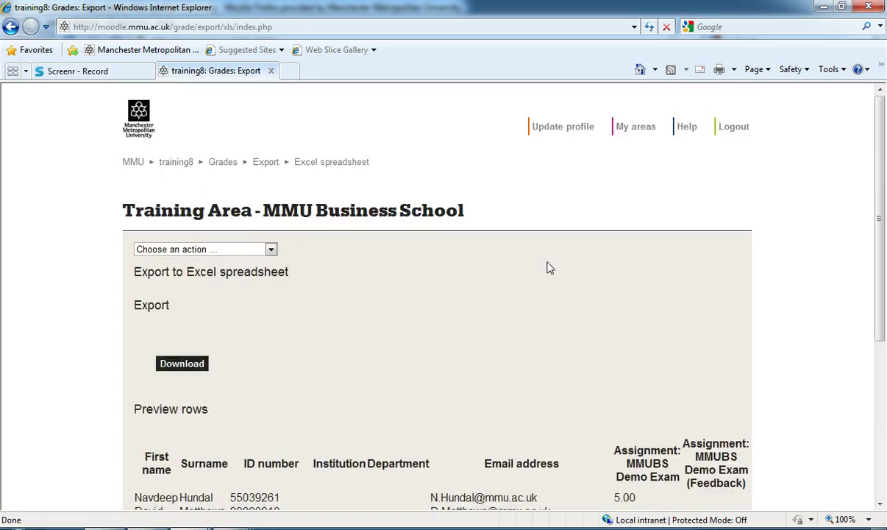
drag(879, 193, 879, 287)
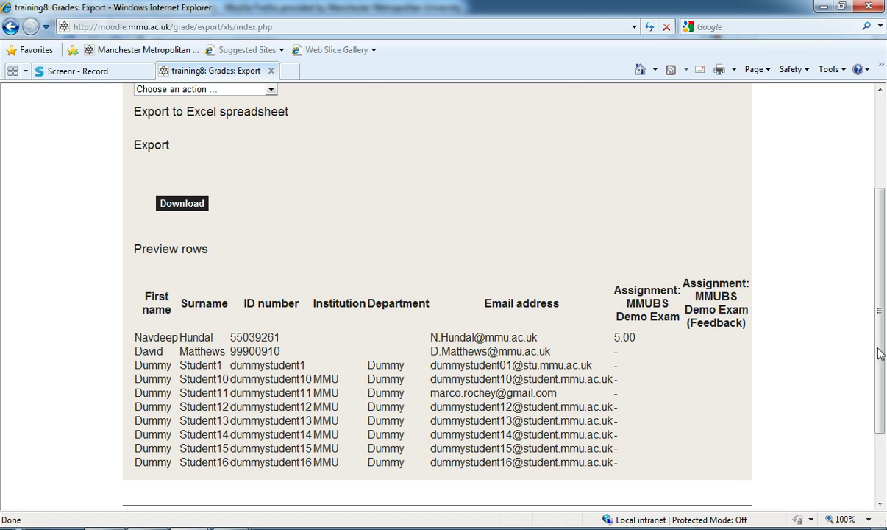
scroll(881, 348, up, 1)
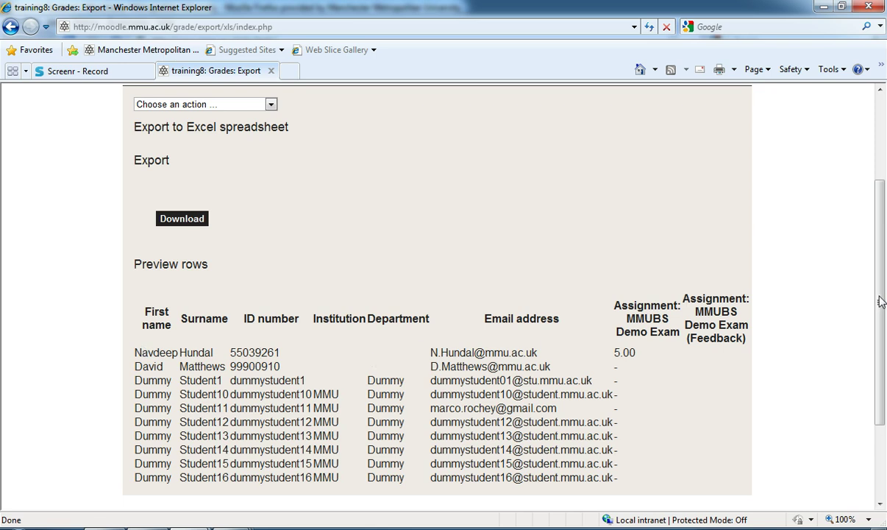
- Download the export and save it to the Desktop as training8_Grades.xls
click(184, 220)
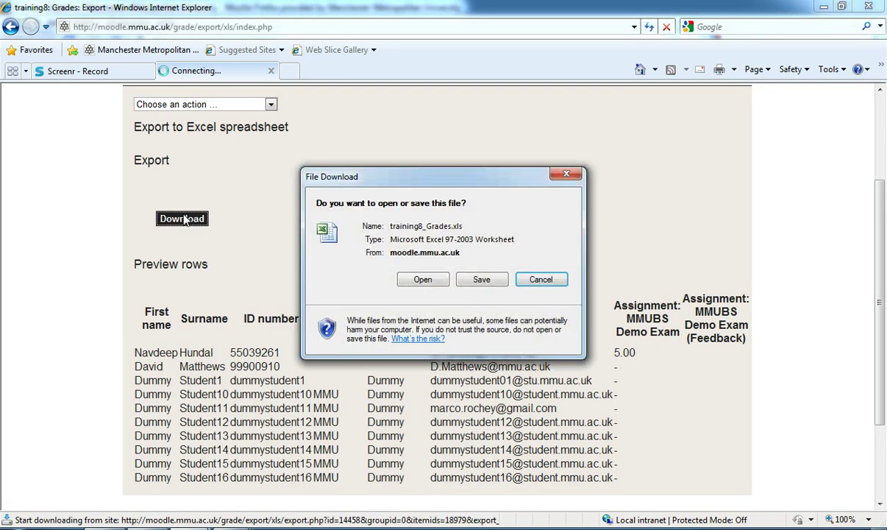
click(481, 279)
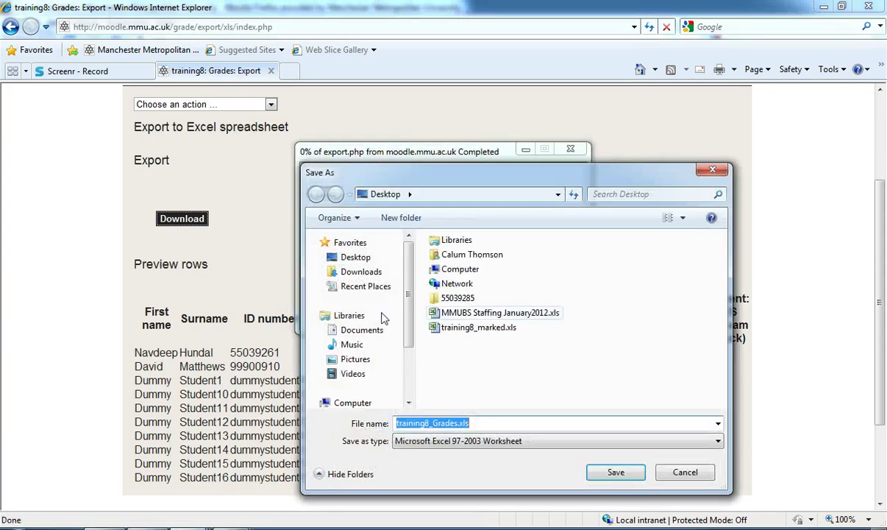
click(346, 257)
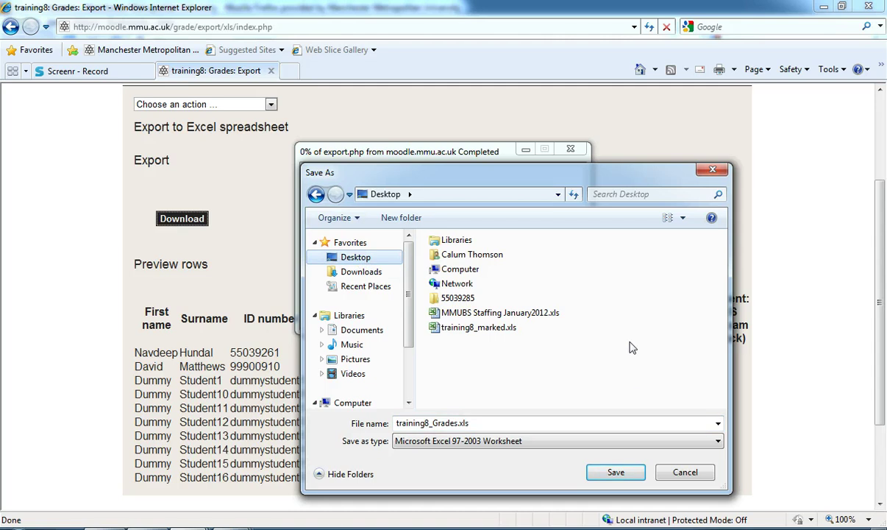
click(616, 472)
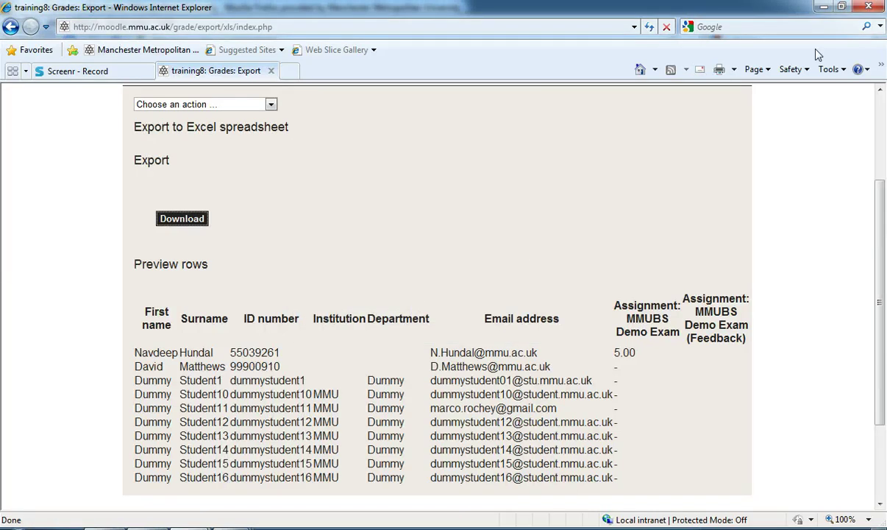
- Minimize both browsers and open training8_Grades.xls from the desktop in Excel
click(823, 7)
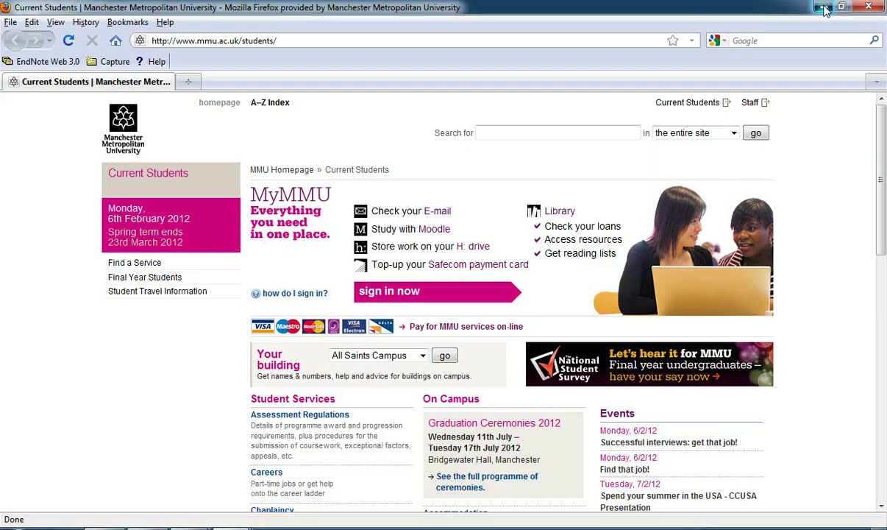
click(824, 7)
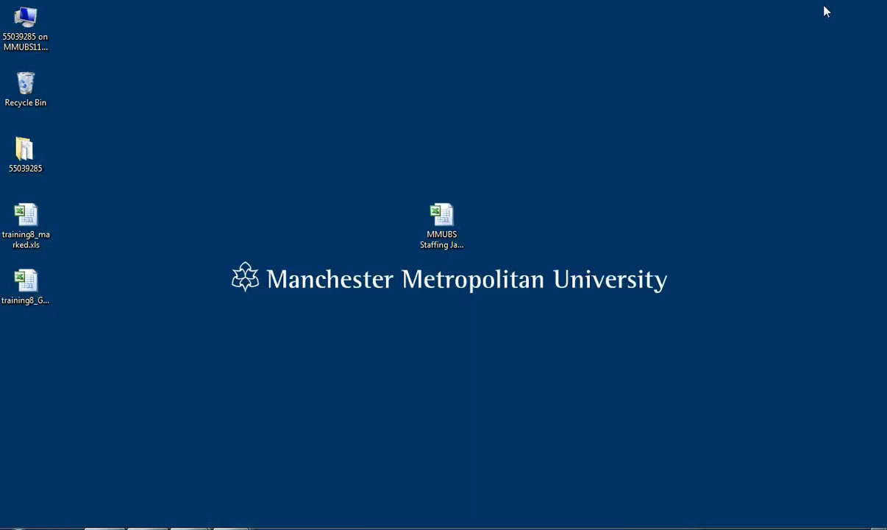
click(39, 279)
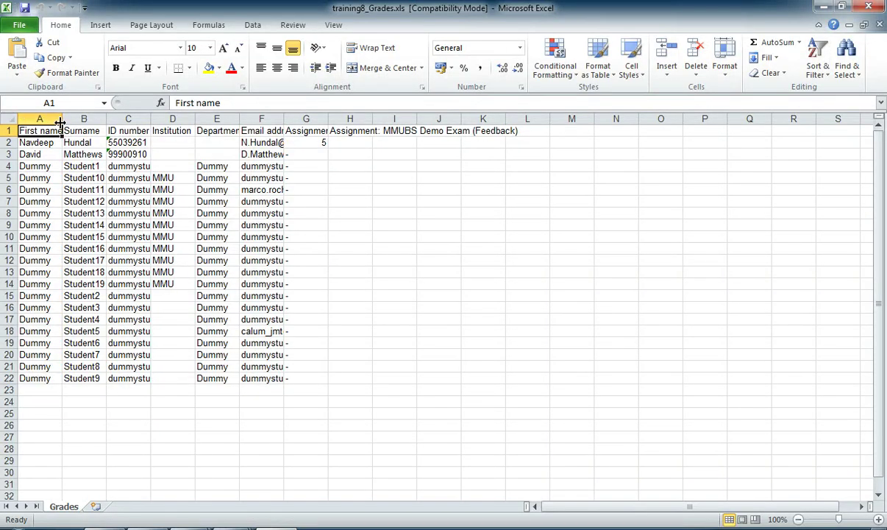
- Widen columns A, E and F, then check the G1 and H1 demo exam headers
drag(59, 120, 267, 119)
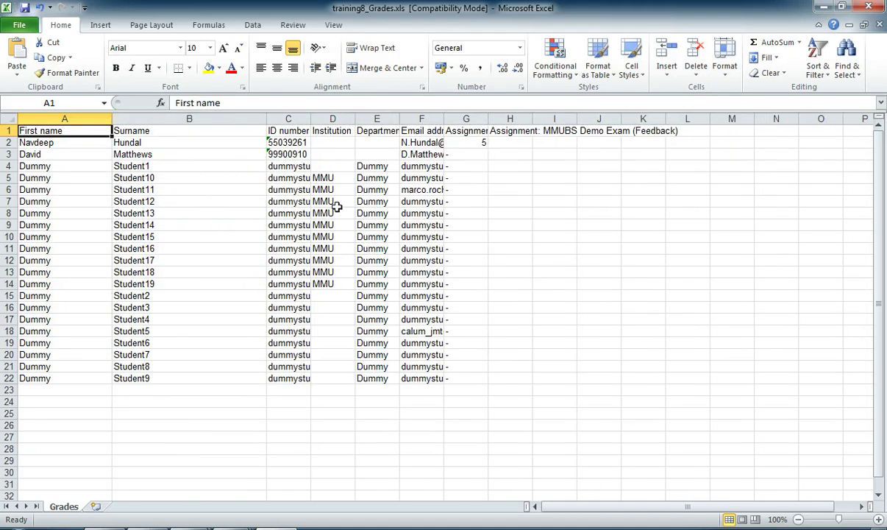
drag(398, 120, 780, 118)
click(551, 141)
click(631, 130)
click(676, 131)
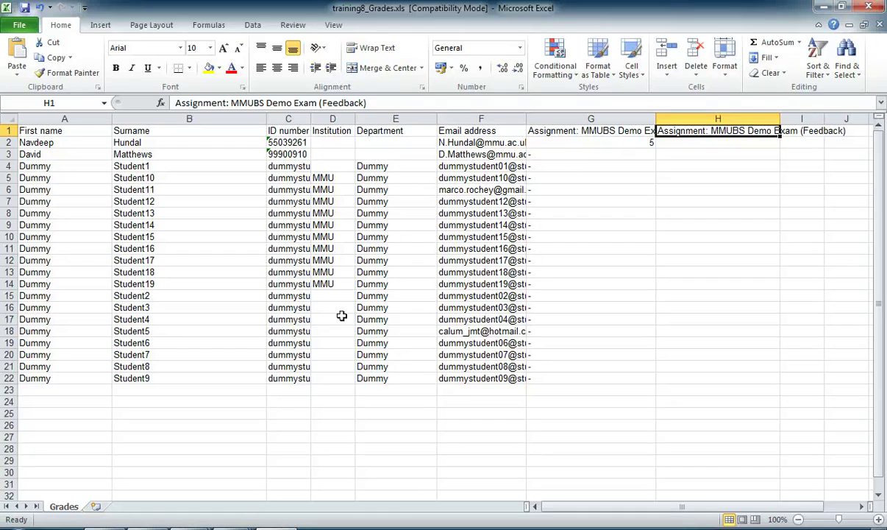